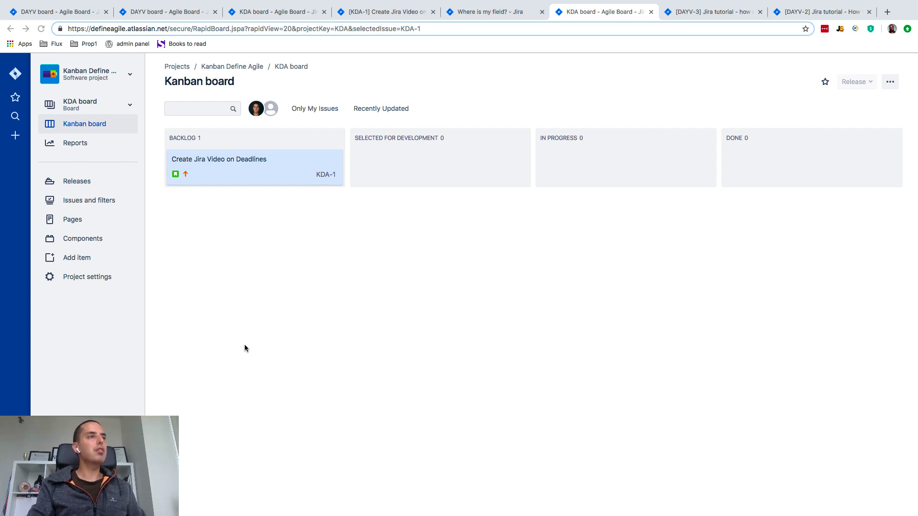
Inspect KDA-1's details and full field list, finding no Due date, then return to the board
left_click(280, 166)
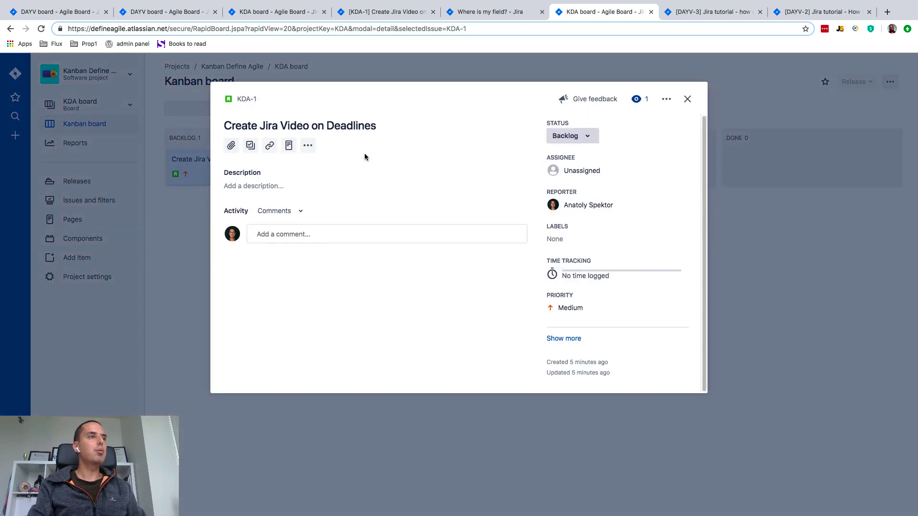
left_click(571, 338)
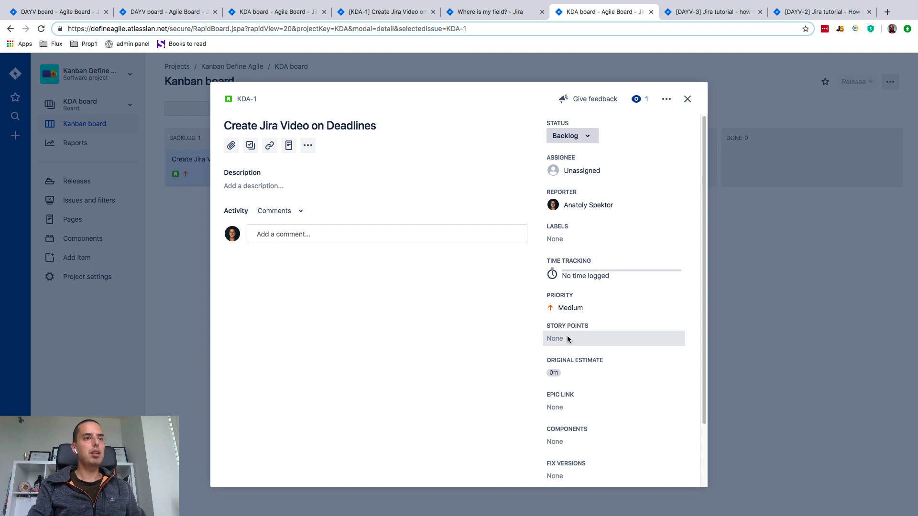
scroll(568, 339, "down", 2)
scroll(601, 432, "up", 2)
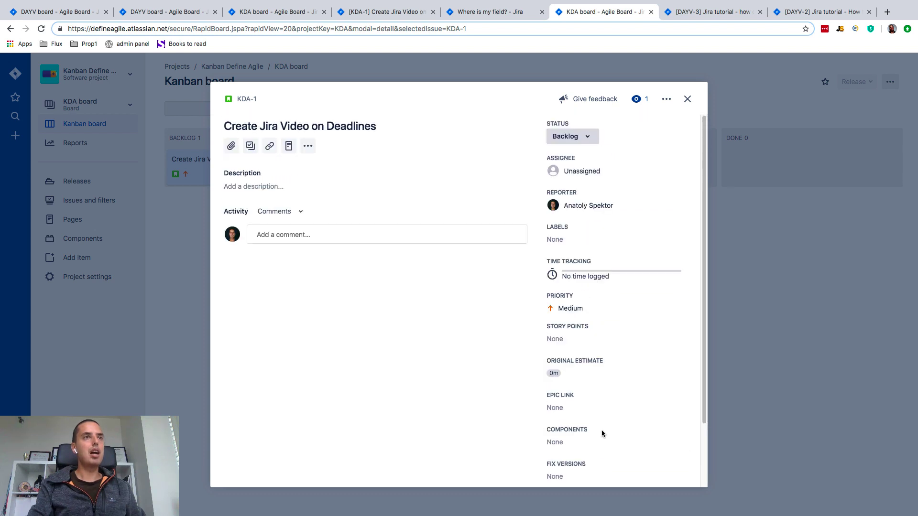
scroll(601, 432, "down", 2)
scroll(600, 432, "up", 2)
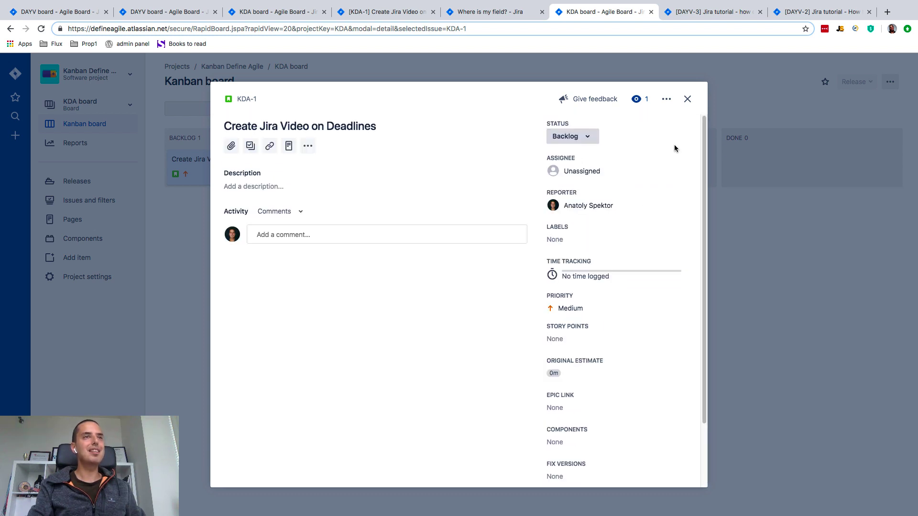
left_click(686, 98)
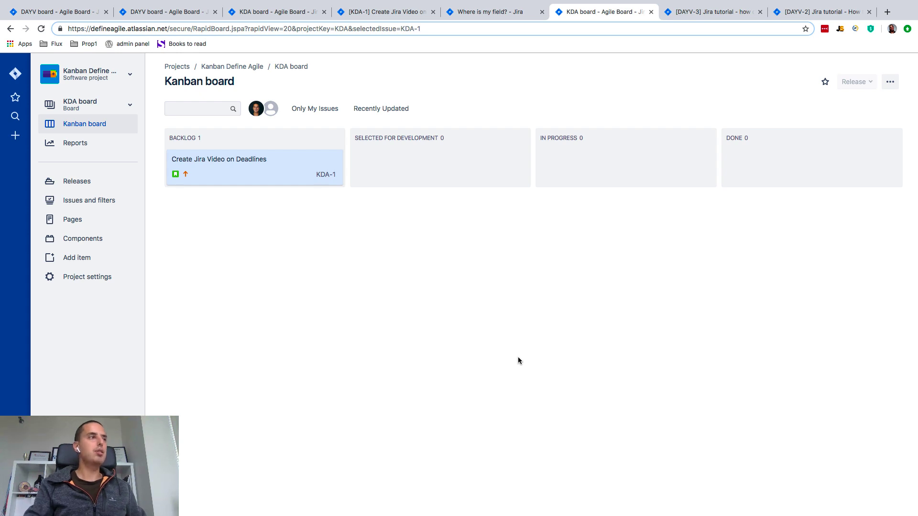
mouse_move(87, 179)
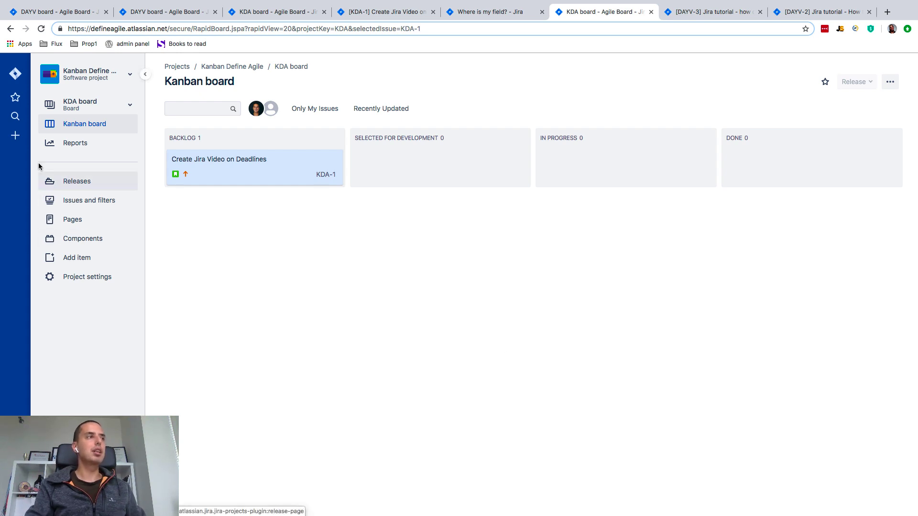
Start a new issue and bring up Configure fields on the Create issue form
left_click(15, 135)
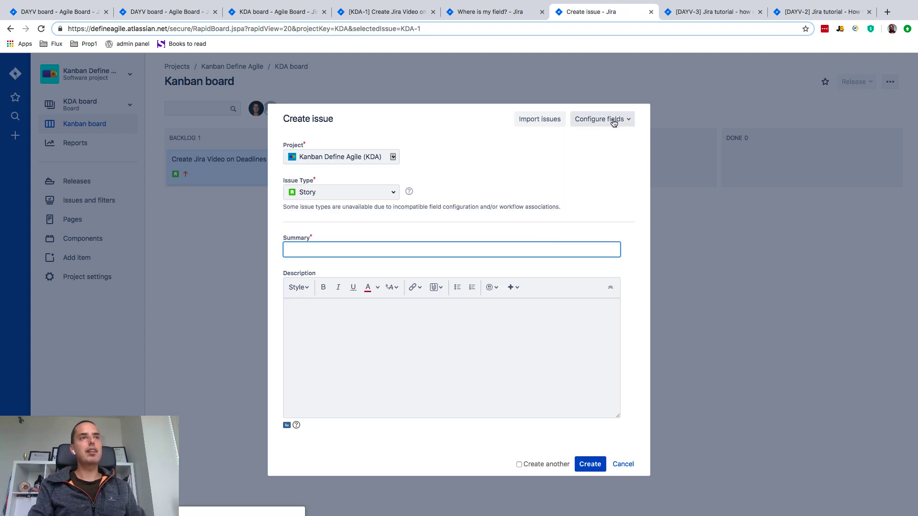
left_click(614, 124)
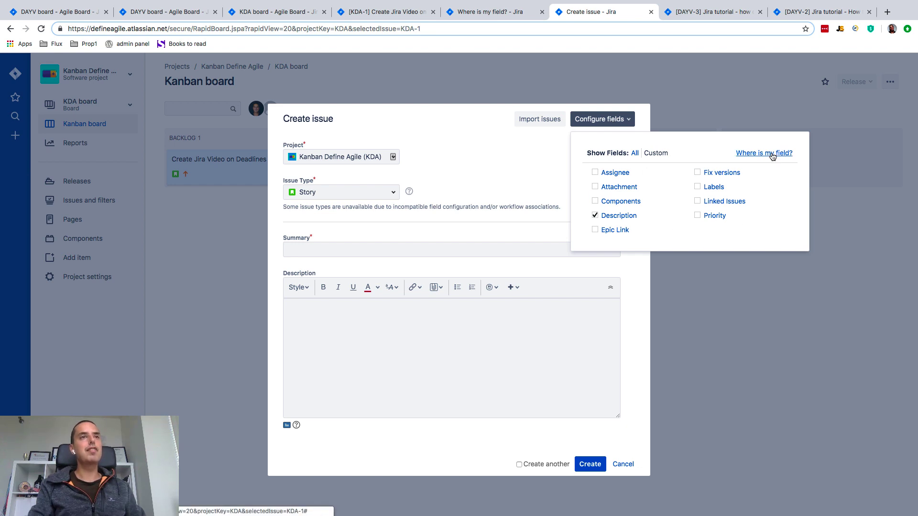
Use 'Where is my field?' to diagnose Due date as missing from the KDA: Kanban Default Issue Screen
left_click(771, 154)
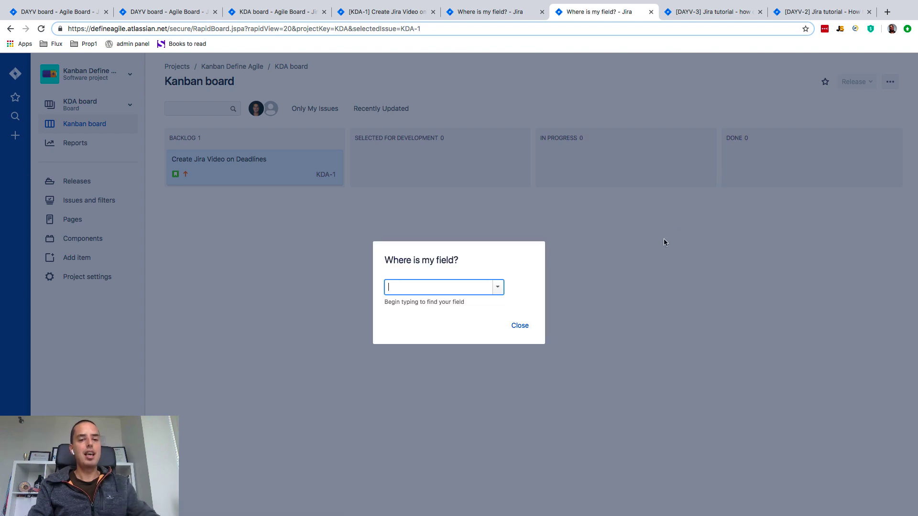
type("Due D")
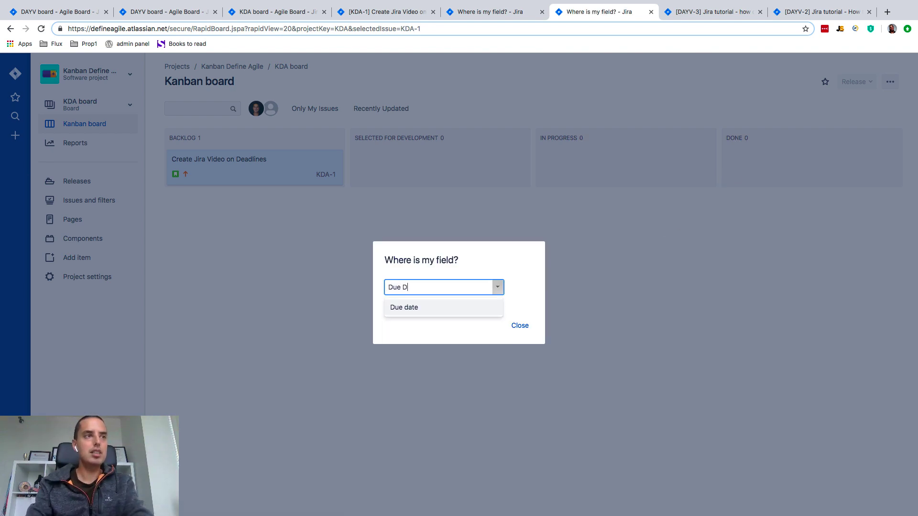
key("BackSpace")
type("e")
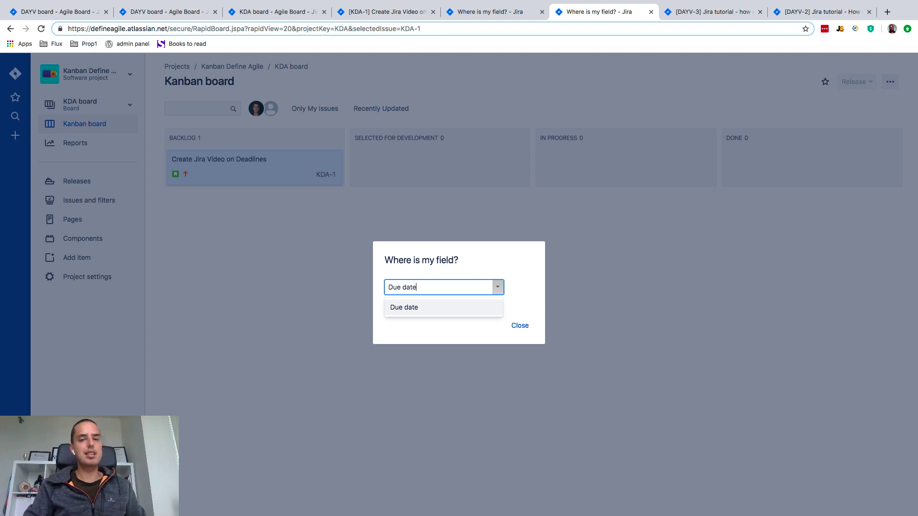
left_click(422, 309)
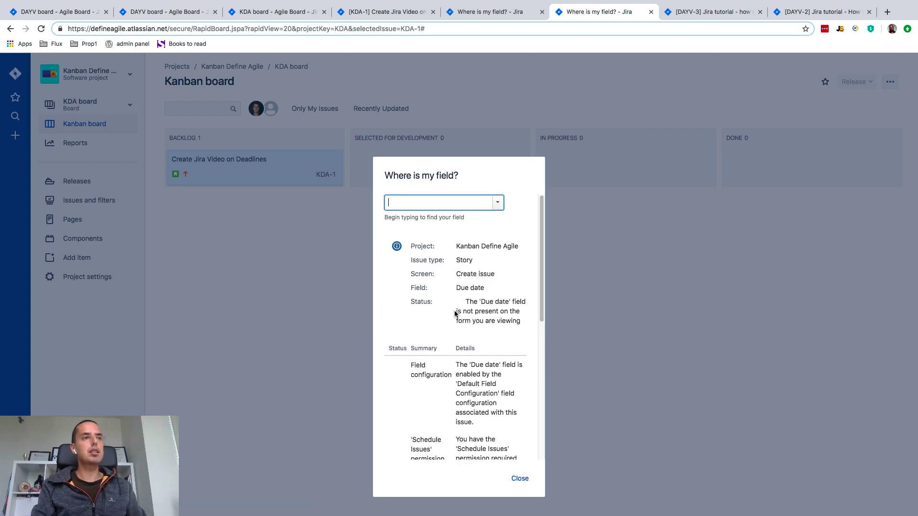
scroll(416, 311, "down", 1)
scroll(416, 312, "down", 1)
scroll(414, 310, "down", 4)
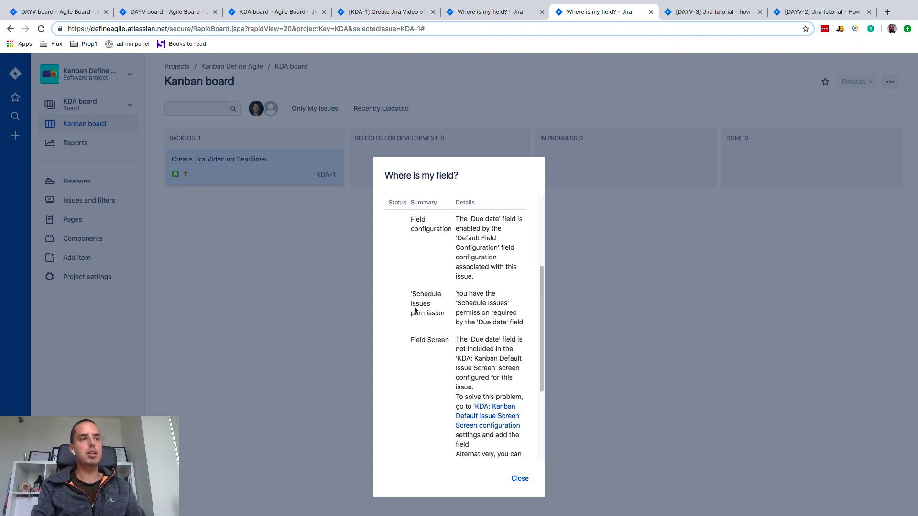
scroll(415, 310, "down", 3)
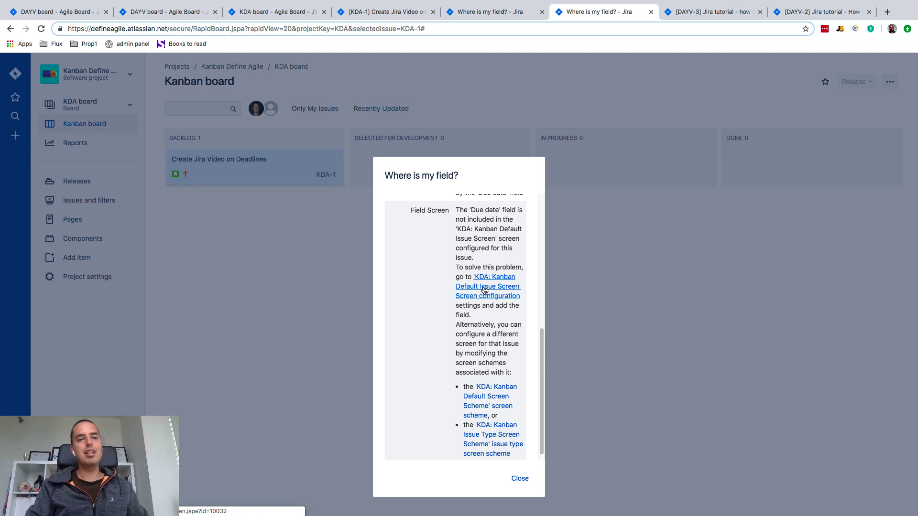
Add the Due date field to the KDA: Kanban Default Issue Screen
left_click(483, 290)
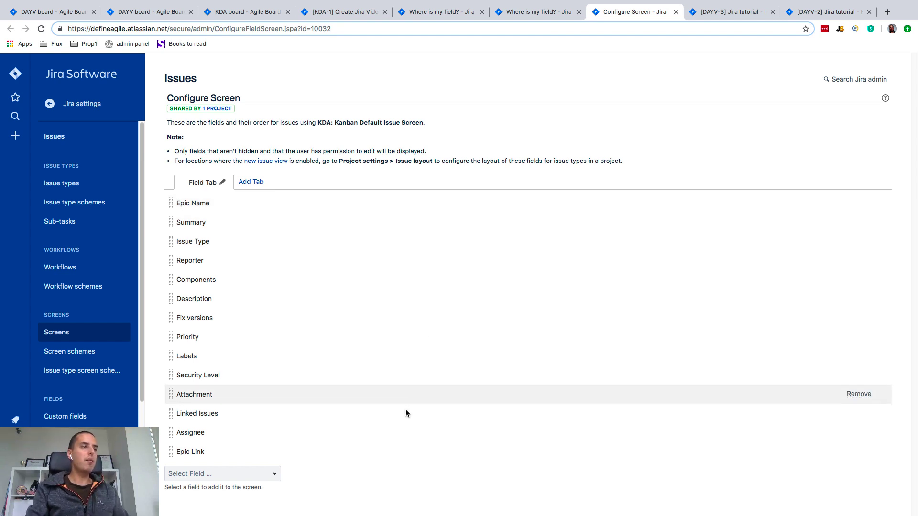
left_click(253, 473)
type("D")
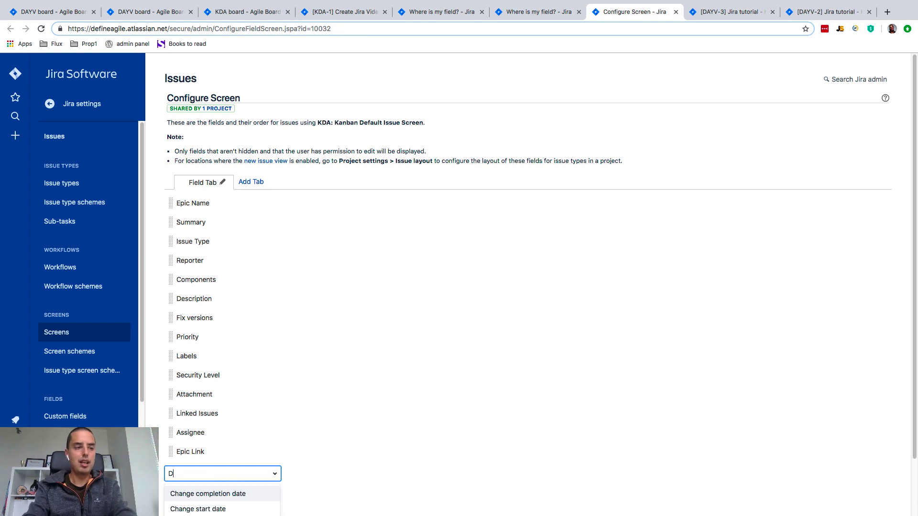
type("ue")
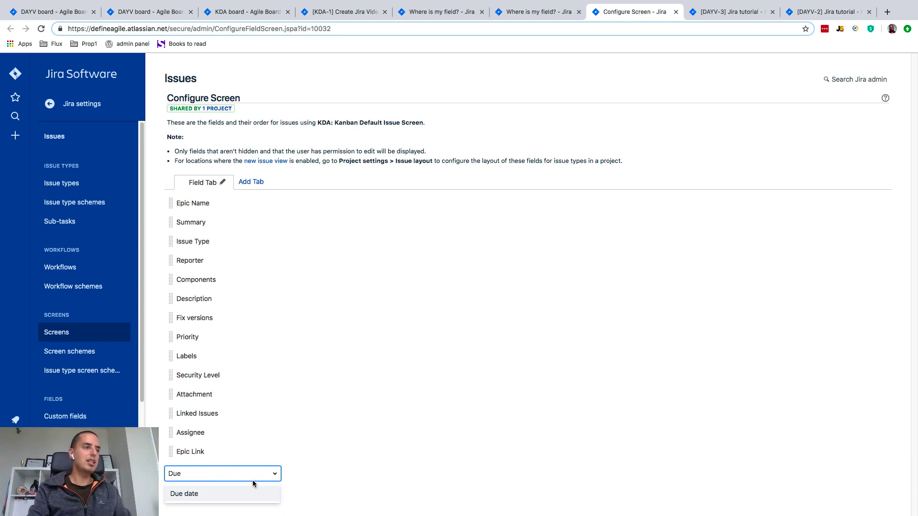
left_click(244, 493)
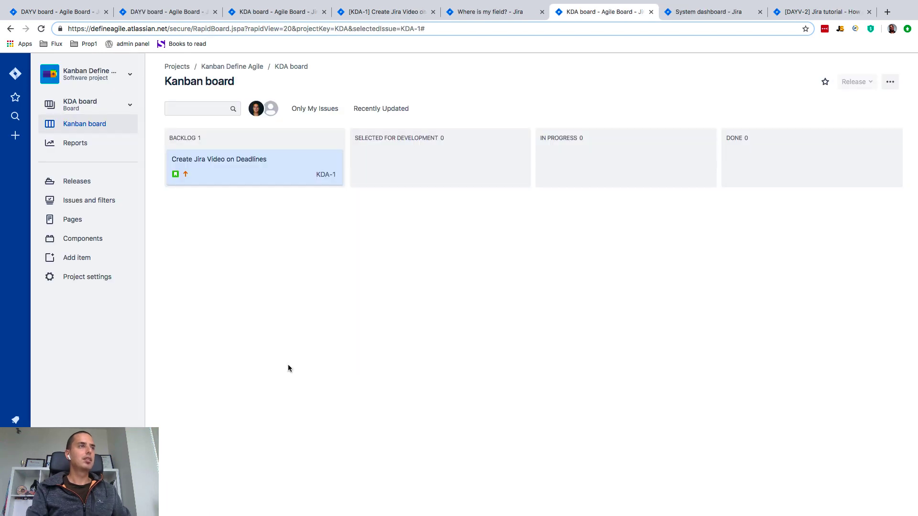
Set KDA-1's Due Date to July 1, 2019 in the calendar, save it and close the issue
left_click(246, 167)
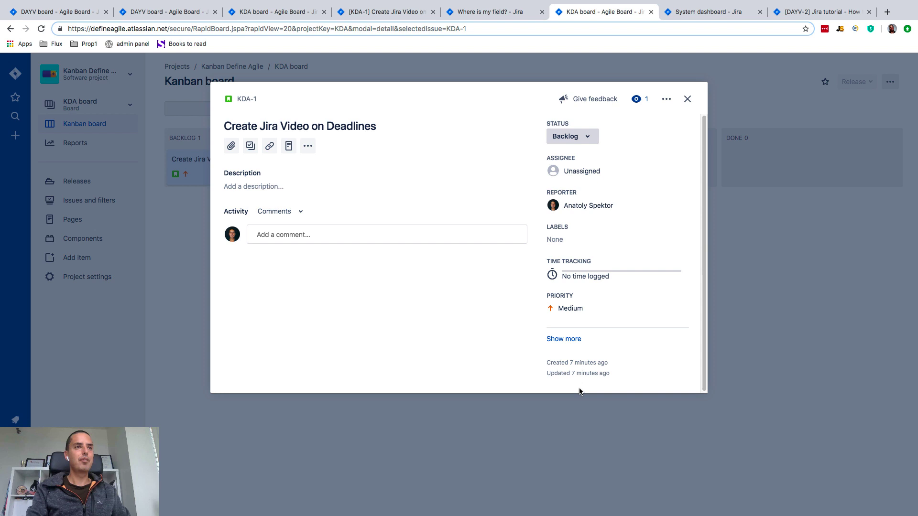
left_click(569, 339)
scroll(598, 277, "down", 2)
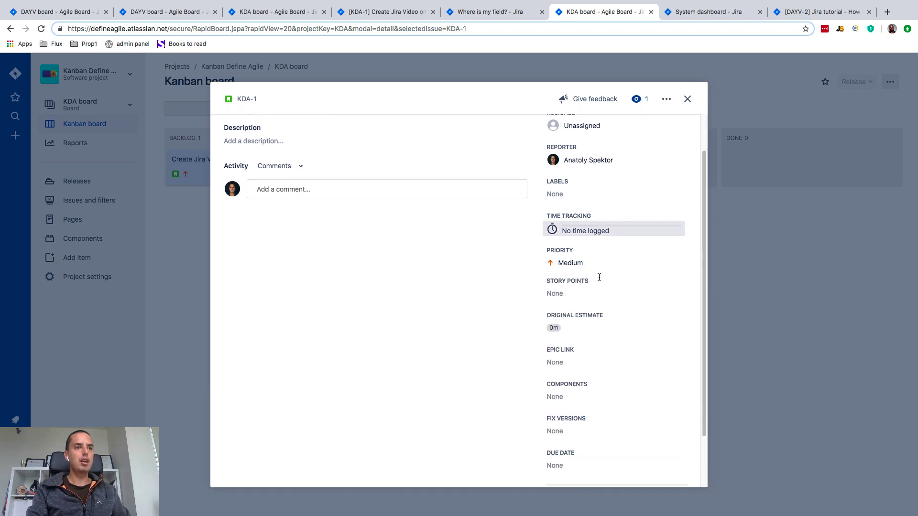
scroll(598, 279, "down", 2)
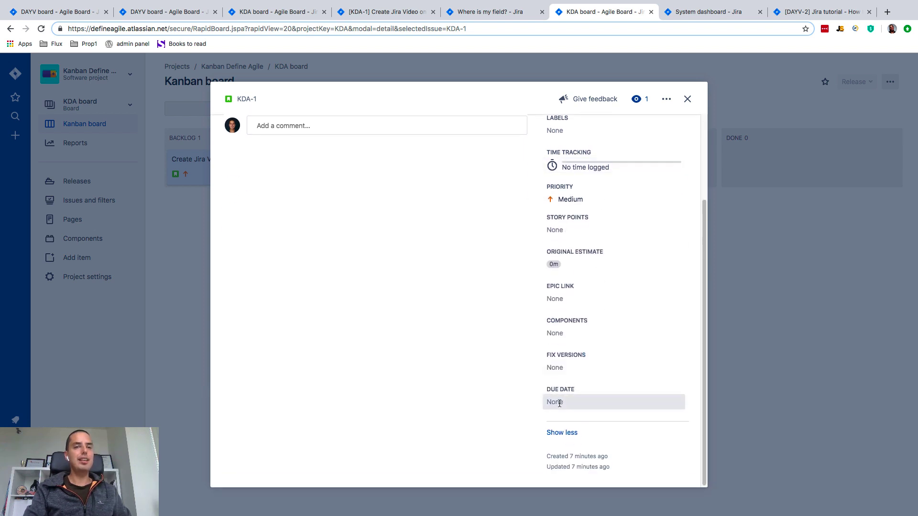
left_click(558, 402)
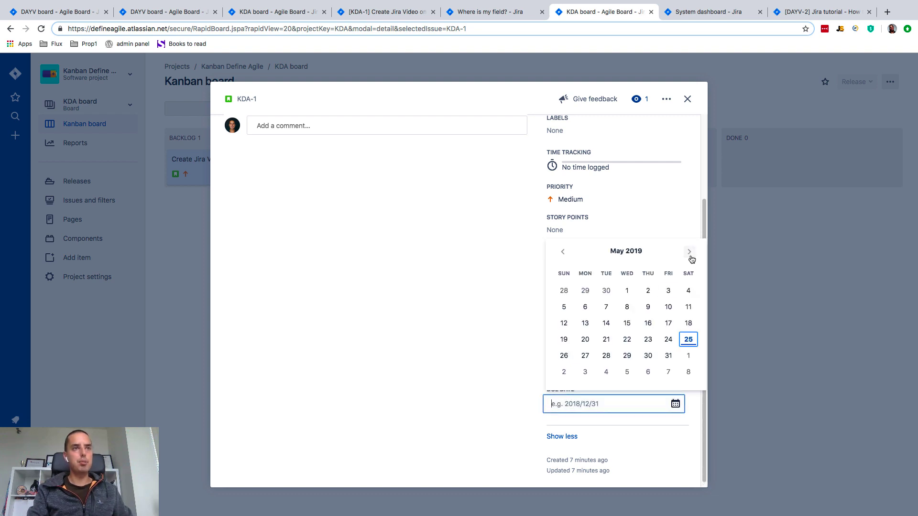
left_click(689, 253)
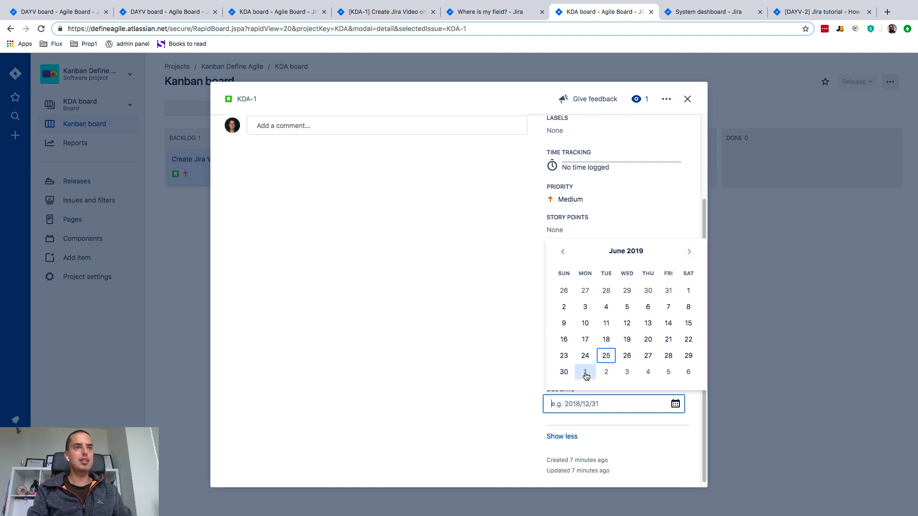
left_click(586, 373)
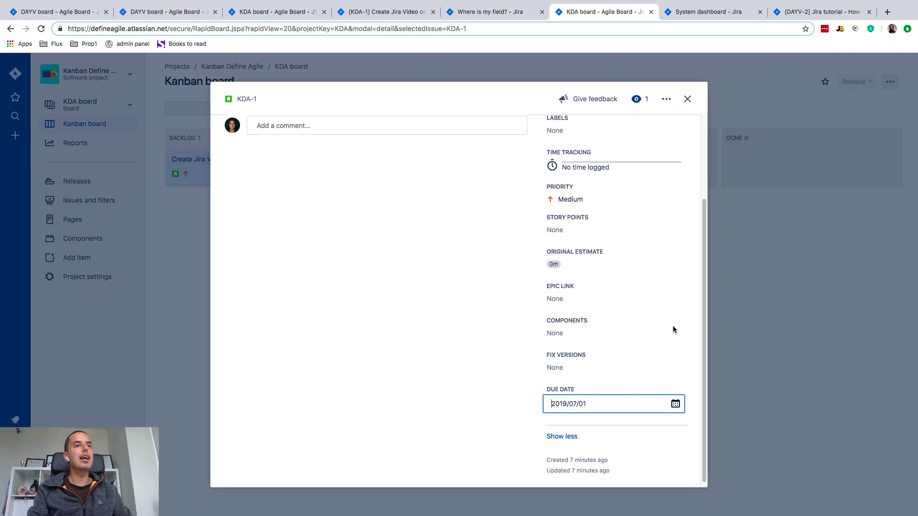
left_click(485, 411)
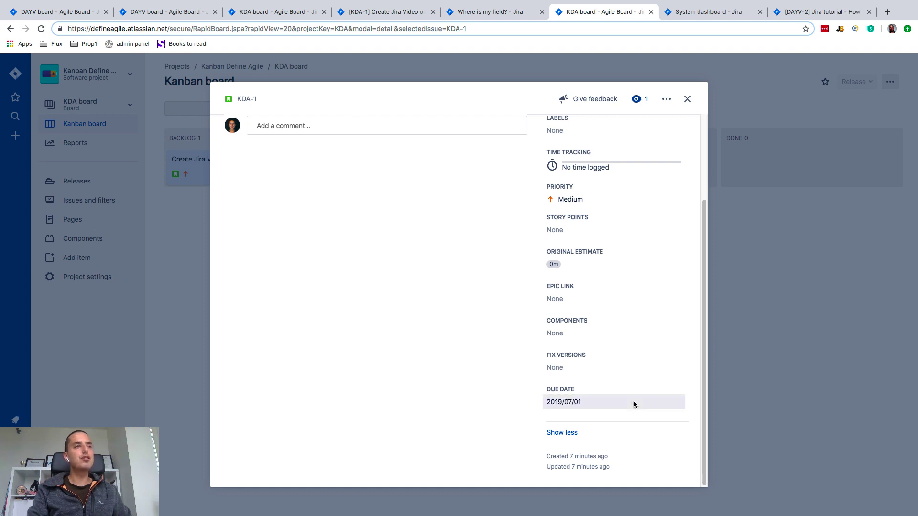
scroll(634, 405, "up", 3)
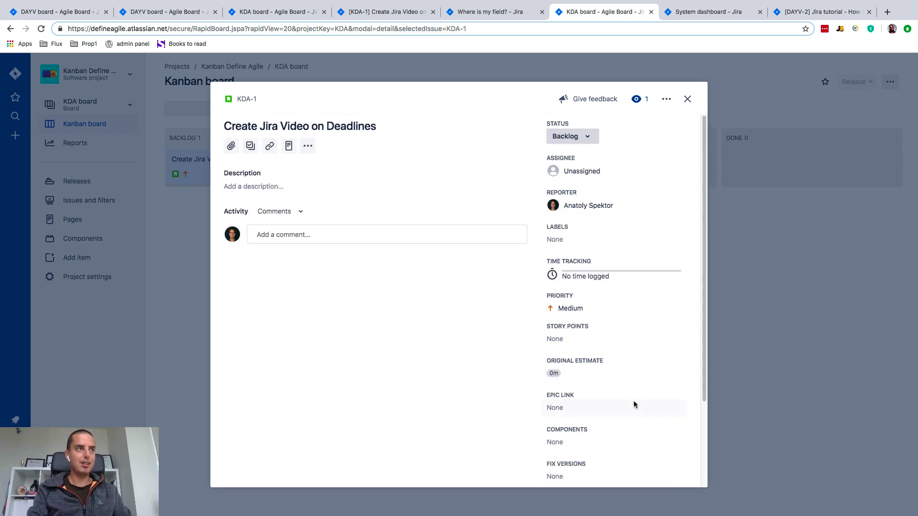
left_click(754, 219)
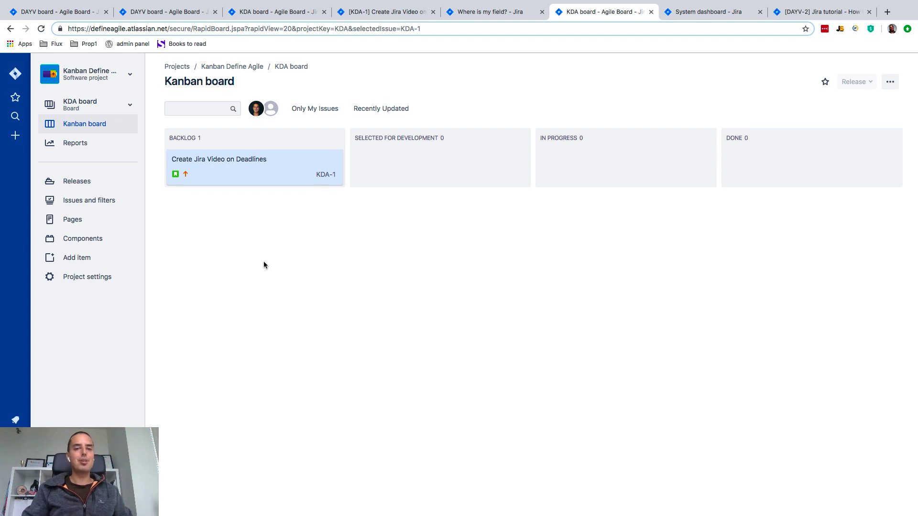
Reach the KDA board's Card layout settings via Board settings
left_click(891, 83)
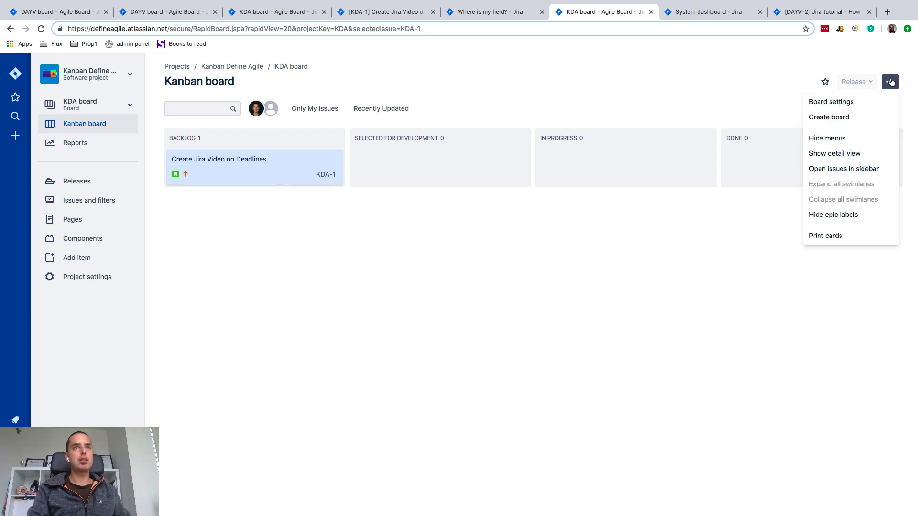
left_click(854, 101)
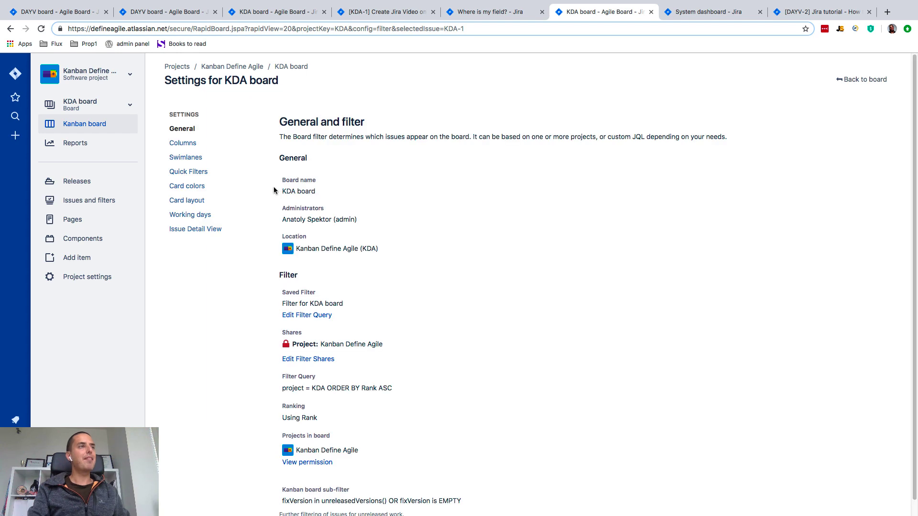
left_click(182, 201)
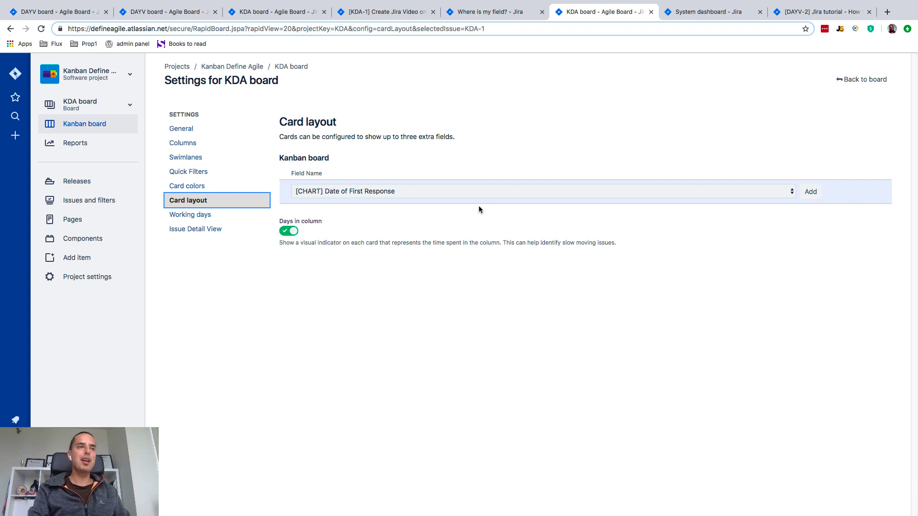
Add Due date as an extra card layout field for the KDA board
left_click(719, 190)
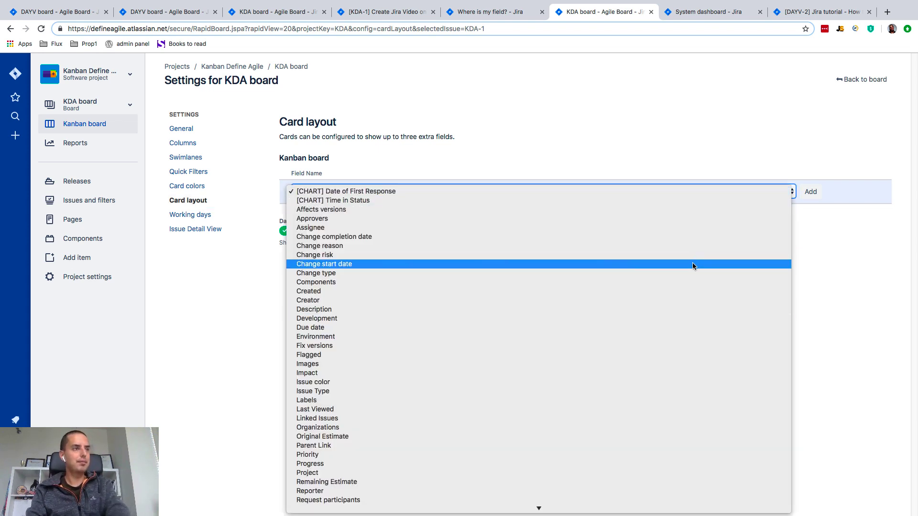
left_click(659, 327)
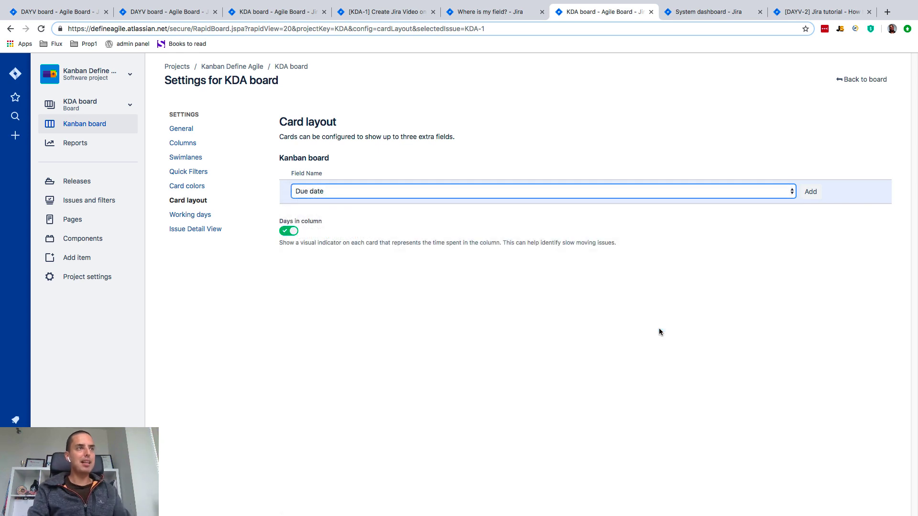
left_click(811, 193)
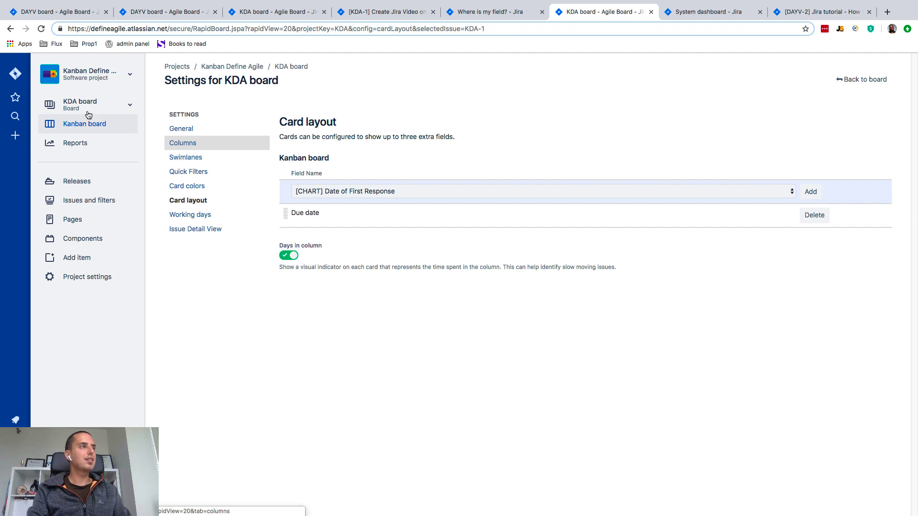
Return to the Kanban board and reopen KDA-1 to confirm its 01/Jul/19 due date
left_click(69, 125)
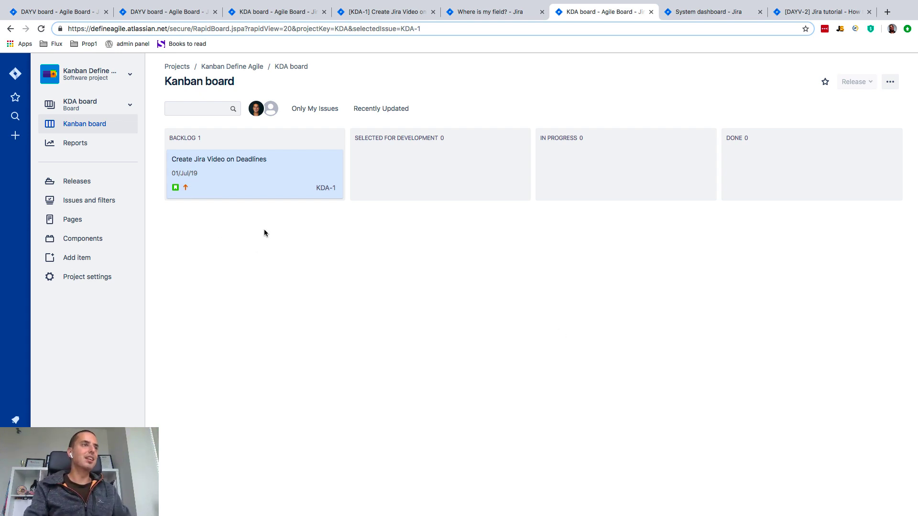
left_click(270, 166)
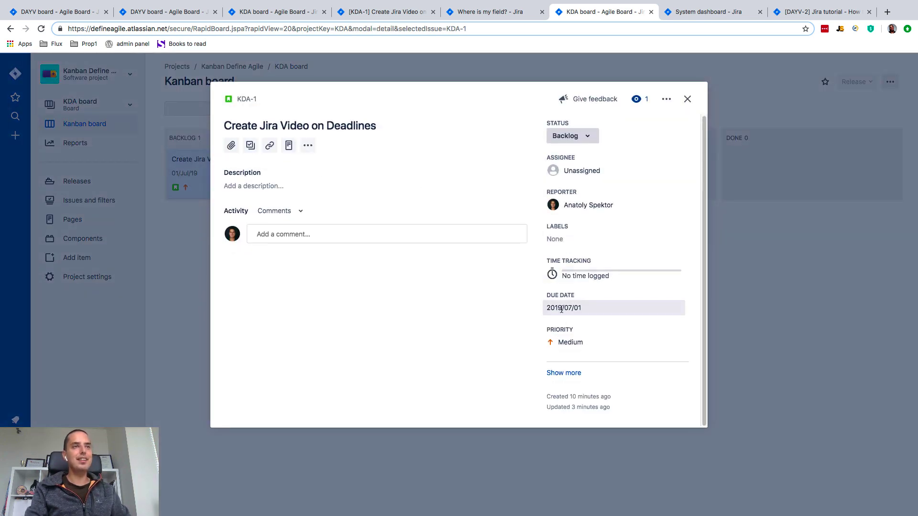
left_click(686, 100)
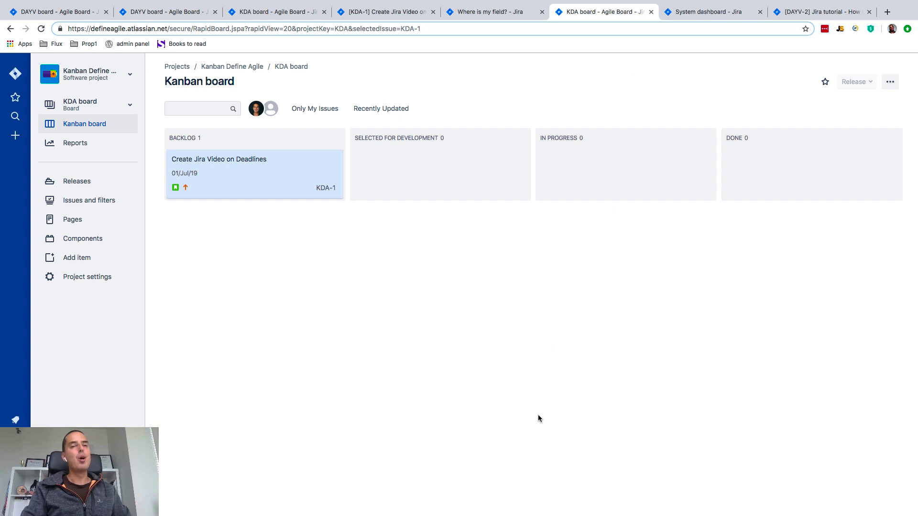